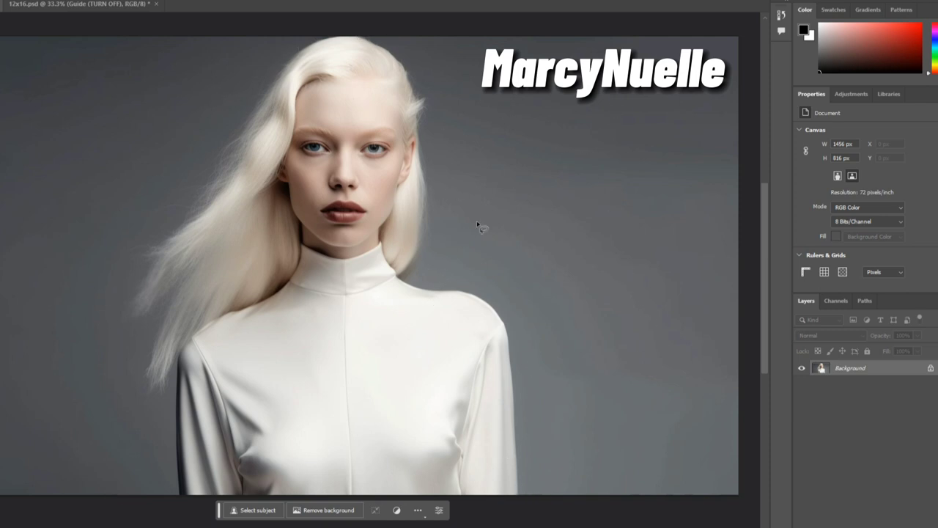
# Lasso around the model and invert the selection so it covers the grey background
pyautogui.moveTo(180, 504)
pyautogui.mouseDown()
pyautogui.moveTo(181, 391)
pyautogui.moveTo(177, 380)
pyautogui.moveTo(150, 402)
pyautogui.moveTo(135, 338)
pyautogui.moveTo(151, 313)
pyautogui.moveTo(138, 313)
pyautogui.moveTo(141, 260)
pyautogui.moveTo(203, 185)
pyautogui.moveTo(257, 70)
pyautogui.moveTo(292, 45)
pyautogui.moveTo(375, 38)
pyautogui.moveTo(401, 61)
pyautogui.moveTo(429, 138)
pyautogui.moveTo(429, 207)
pyautogui.moveTo(401, 277)
pyautogui.moveTo(407, 289)
pyautogui.moveTo(475, 299)
pyautogui.moveTo(488, 314)
pyautogui.moveTo(522, 442)
pyautogui.moveTo(519, 513)
pyautogui.mouseUp()
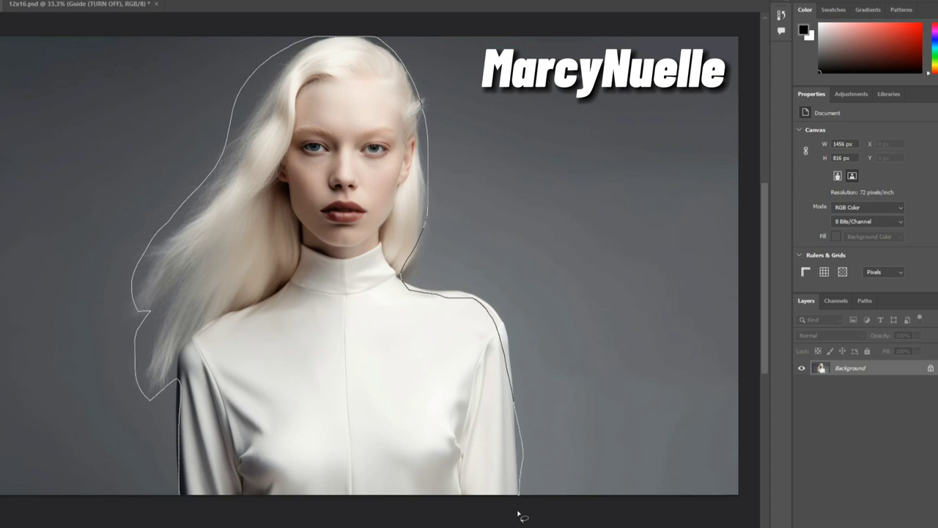
pyautogui.moveTo(517, 516); pyautogui.dragTo(180, 506)
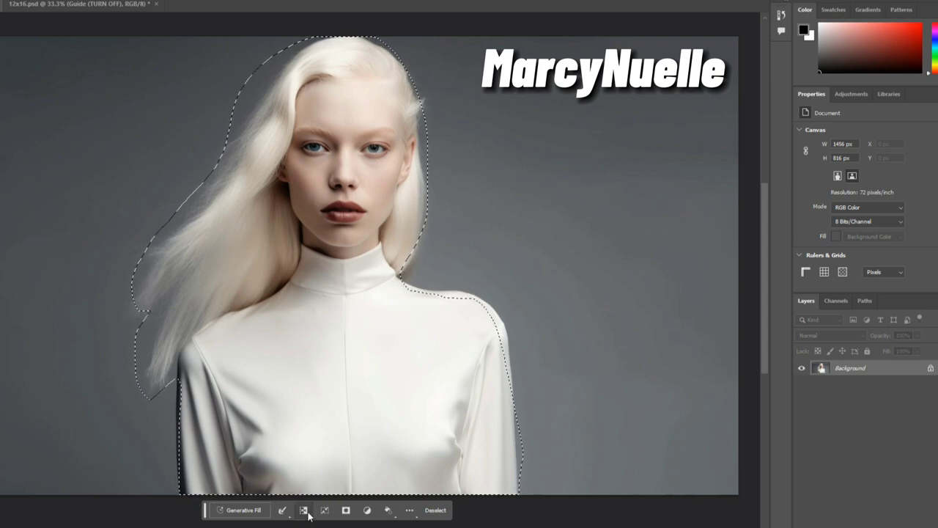
pyautogui.click(305, 512)
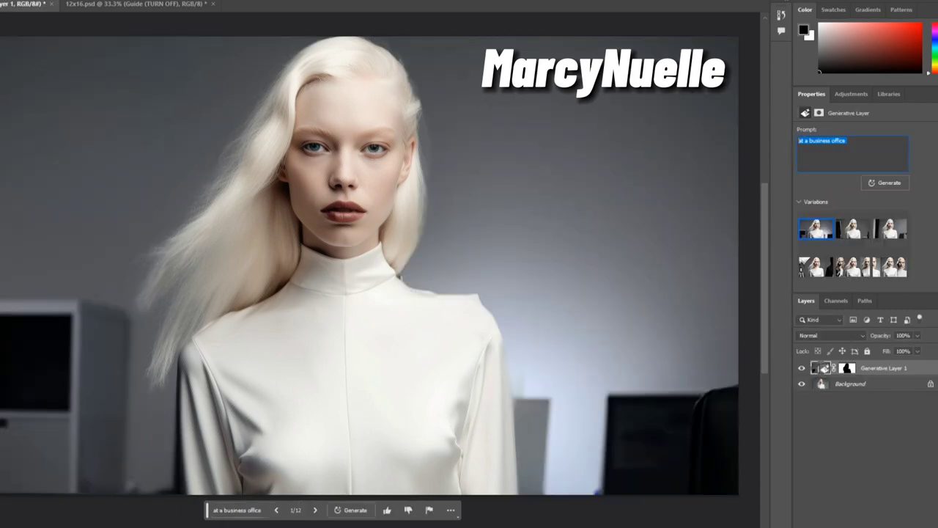
# Regenerate the background as a New York street and keep the second variation showing road traffic
pyautogui.write('walking down a new york street')
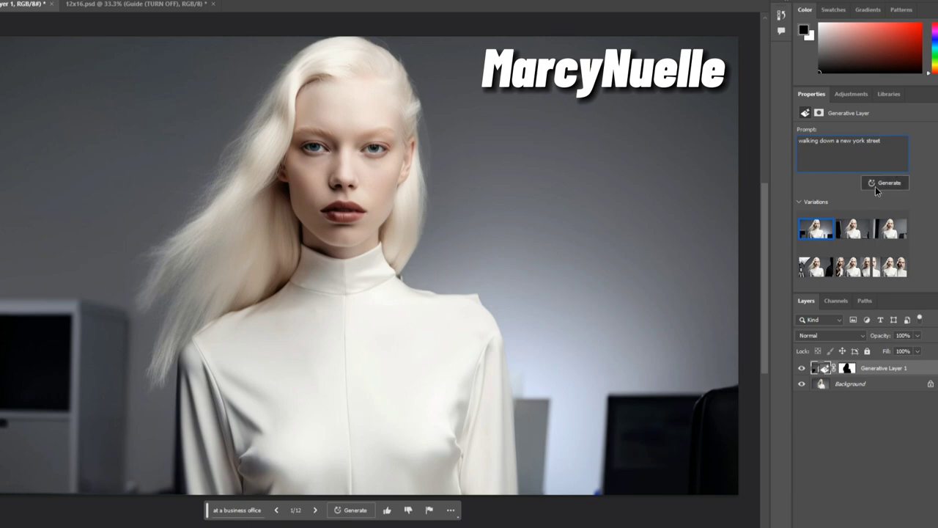
pyautogui.click(876, 185)
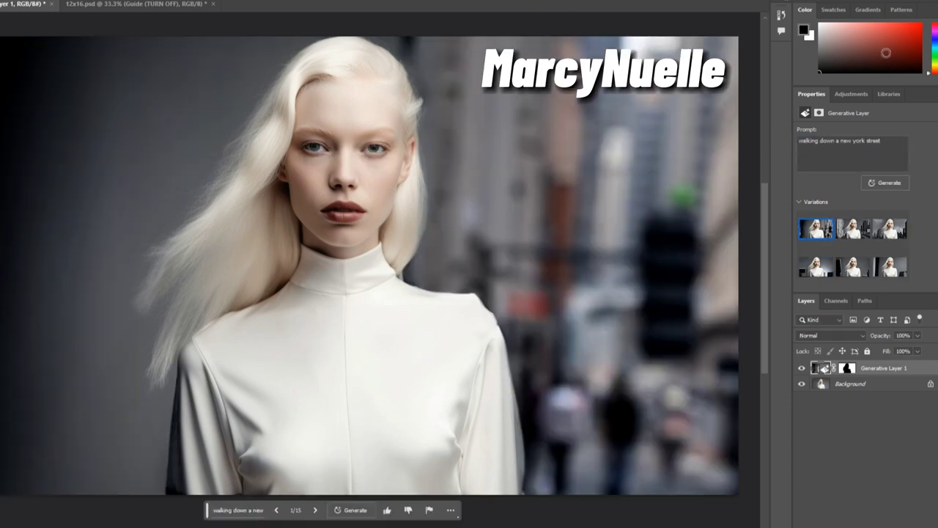
pyautogui.click(853, 229)
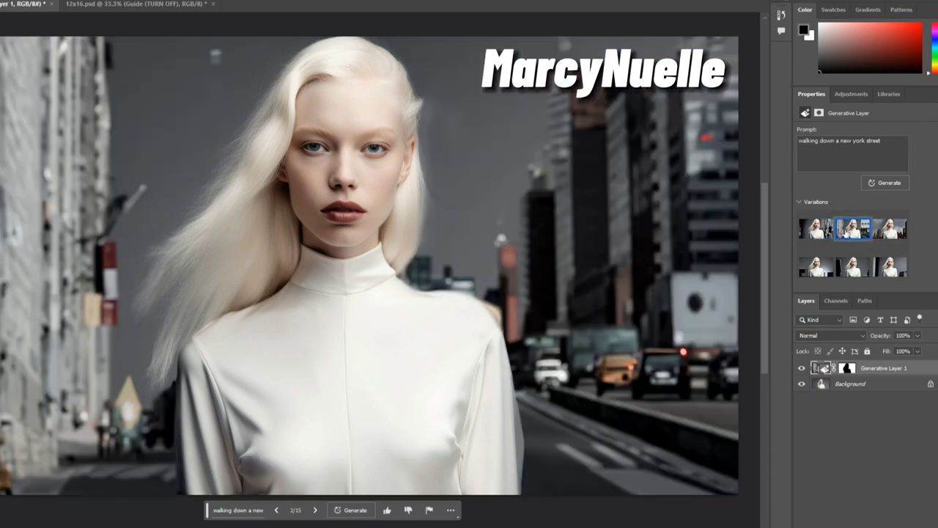
pyautogui.click(880, 237)
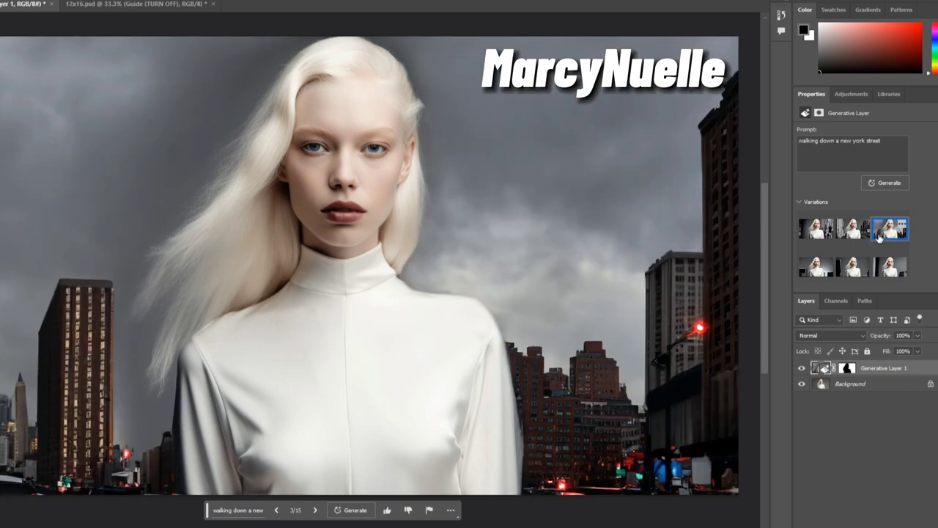
pyautogui.click(855, 233)
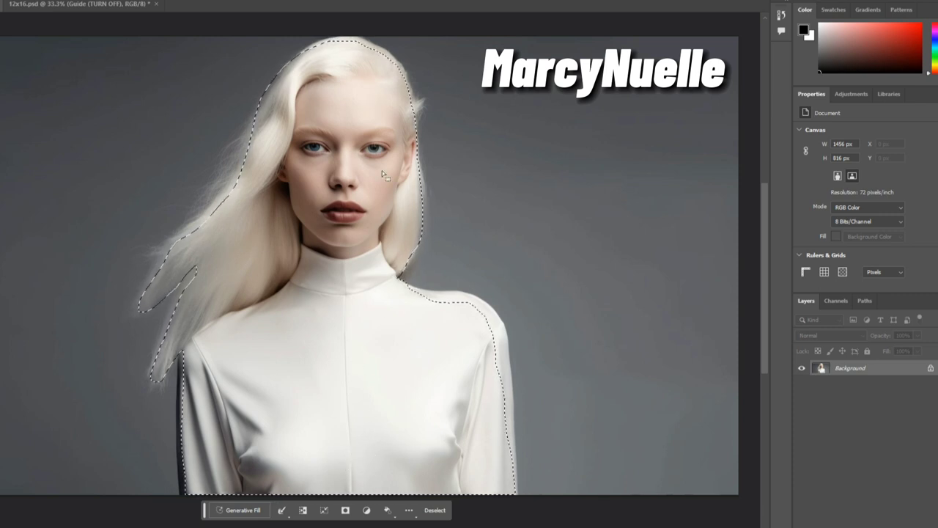
# Invert the selection and generate an 'at a womens clothing store' background, previewing variations two and three
pyautogui.click(303, 510)
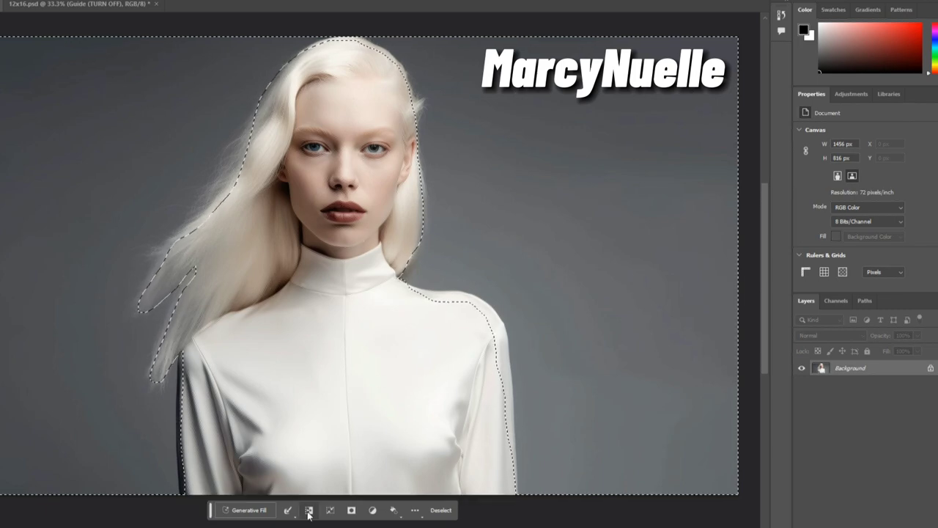
pyautogui.click(249, 510)
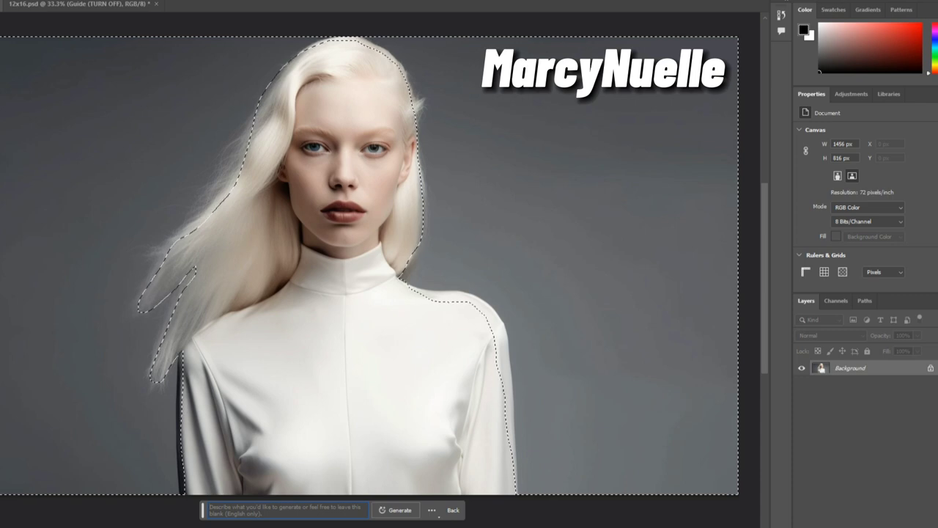
pyautogui.write('at a f')
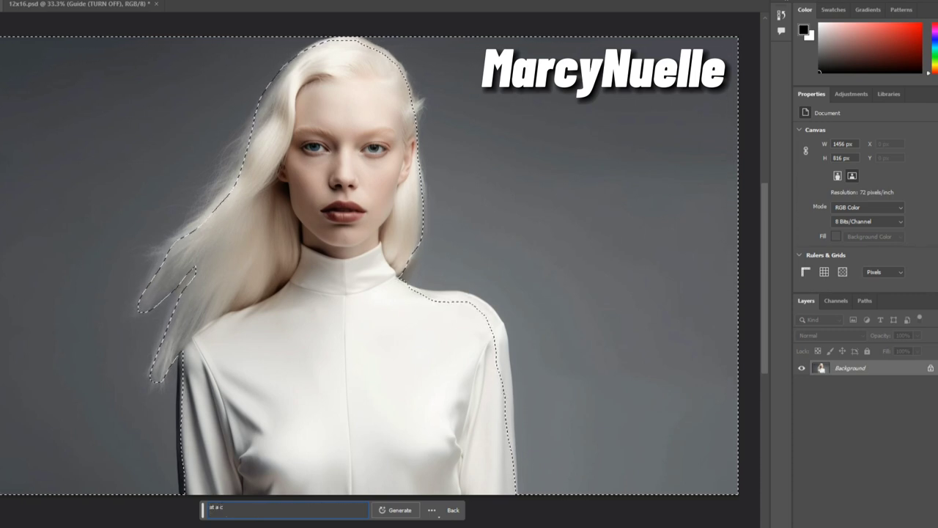
pyautogui.write('womens')
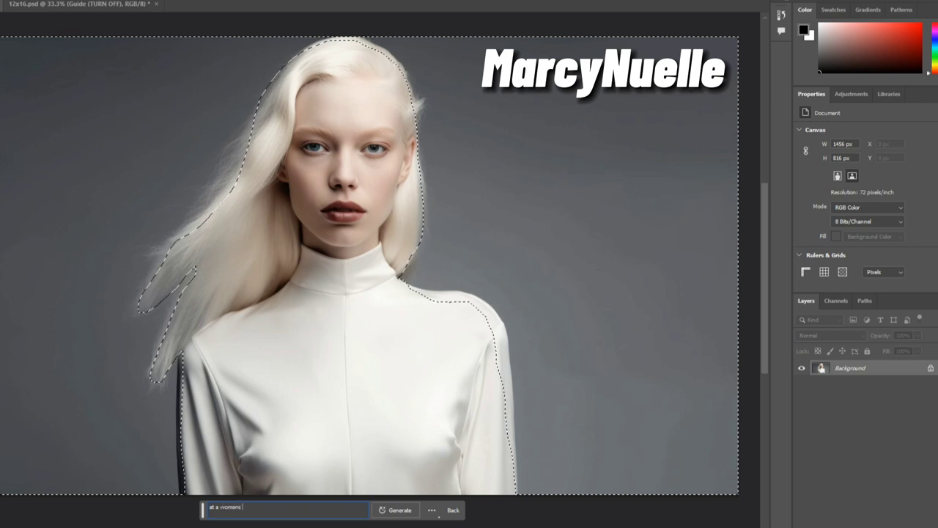
pyautogui.write(' clothing store')
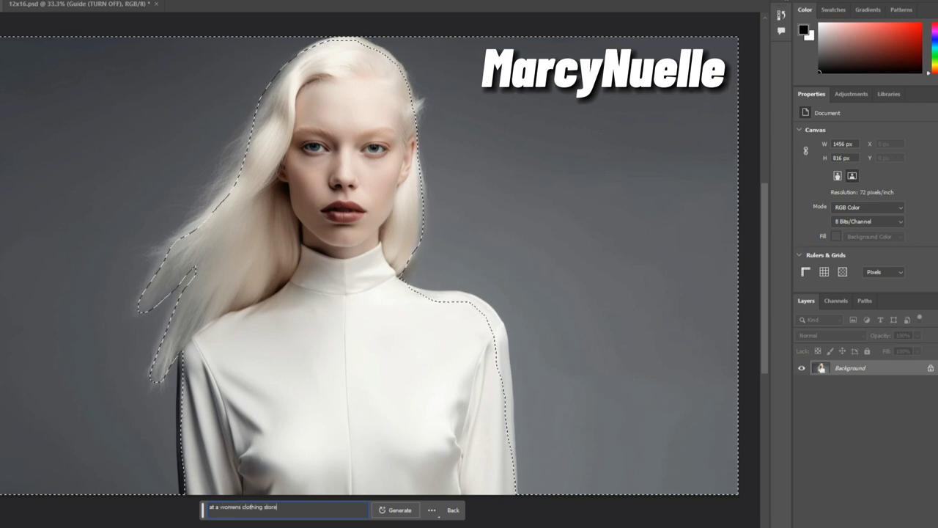
pyautogui.click(403, 511)
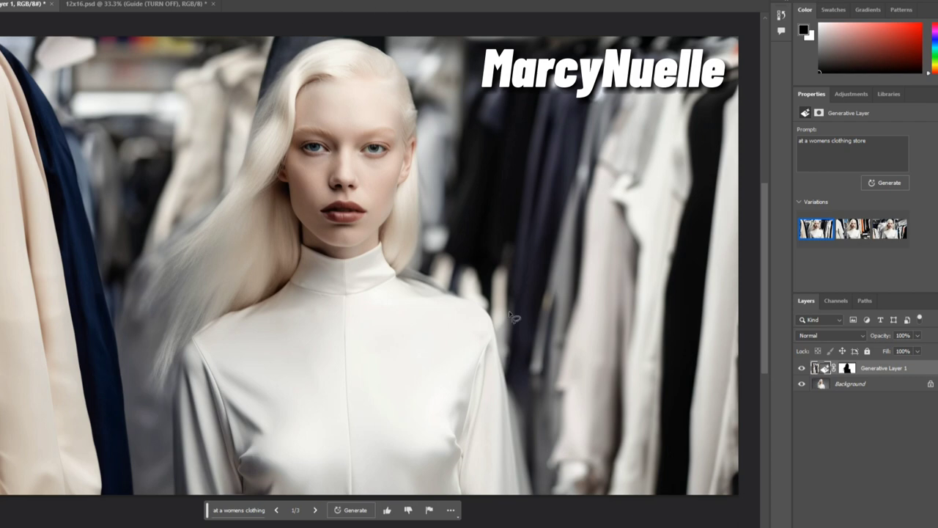
pyautogui.click(851, 230)
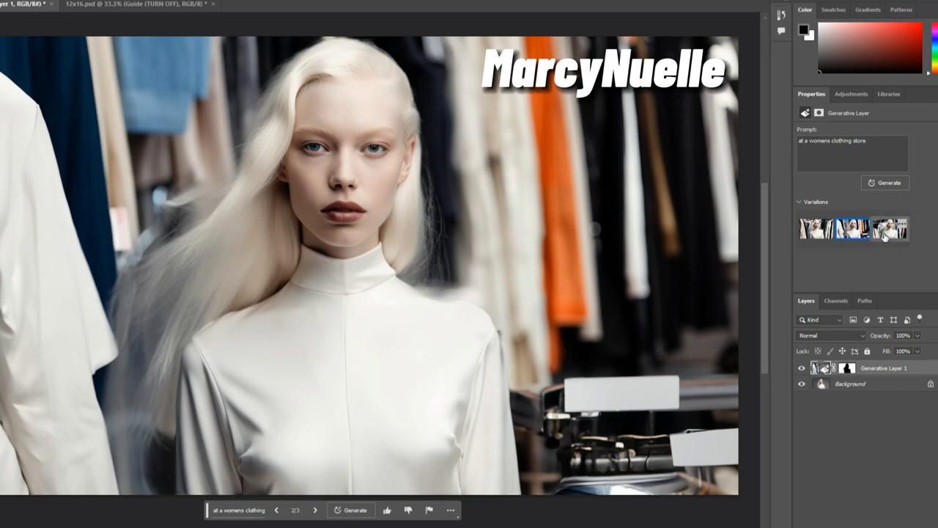
pyautogui.click(885, 233)
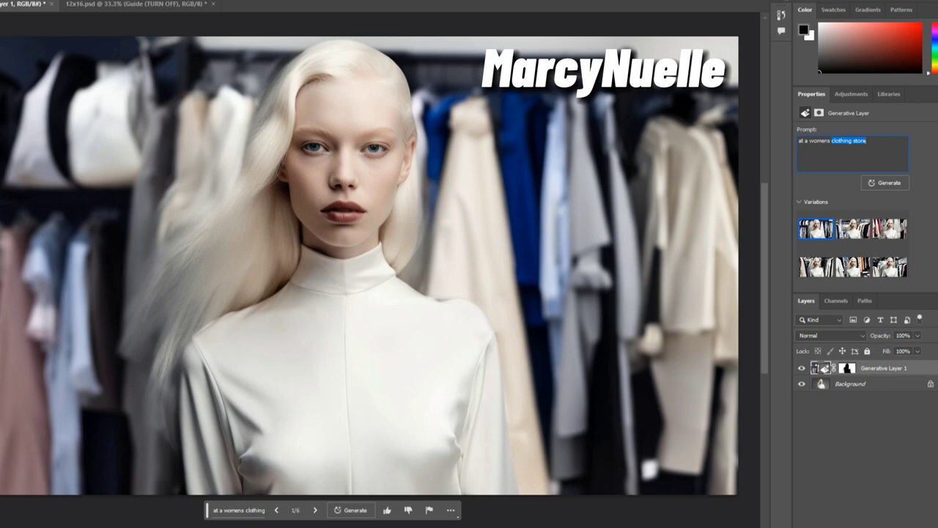
# Change the prompt to 'at a womens bridal store', regenerate, and apply the third variation
pyautogui.write('brida')
pyautogui.click(886, 185)
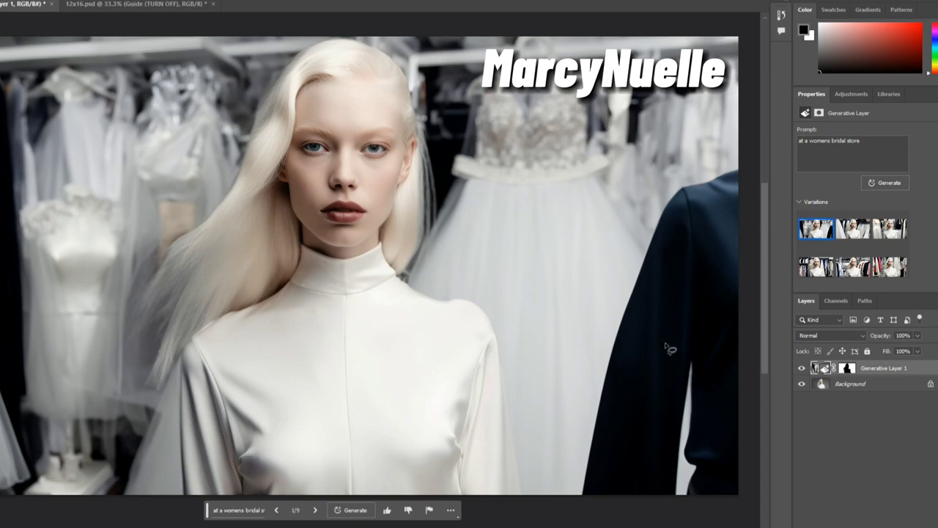
pyautogui.click(853, 230)
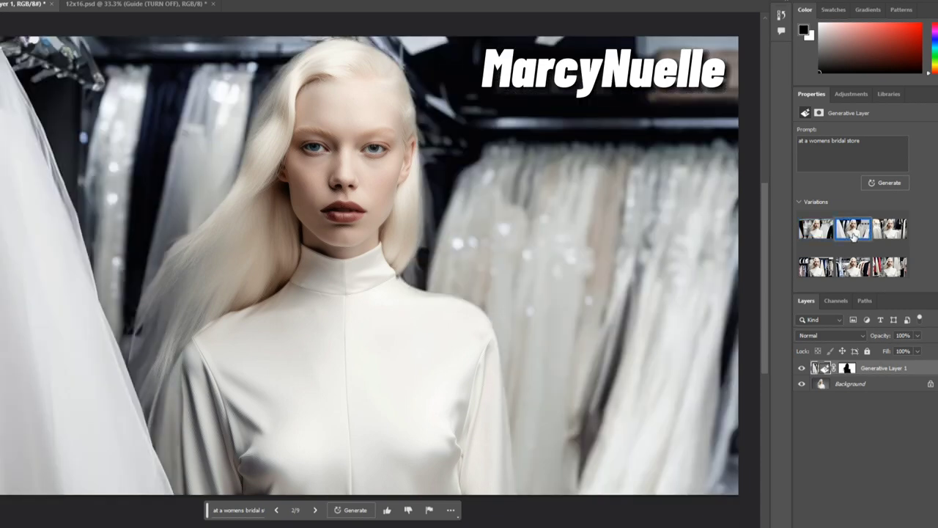
pyautogui.click(884, 231)
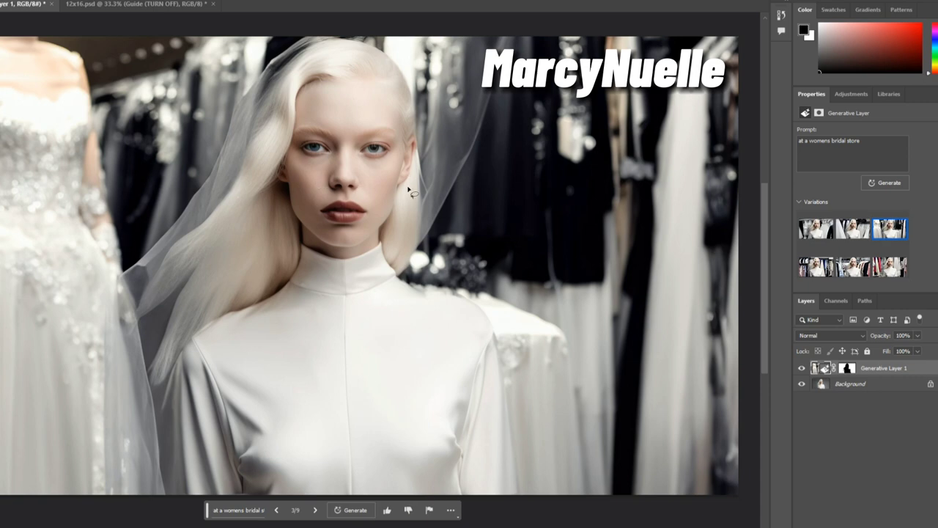
# Lasso both of the model's earlobes as the area for earrings
pyautogui.moveTo(402, 178)
pyautogui.mouseDown()
pyautogui.moveTo(398, 189)
pyautogui.moveTo(403, 178)
pyautogui.mouseUp()
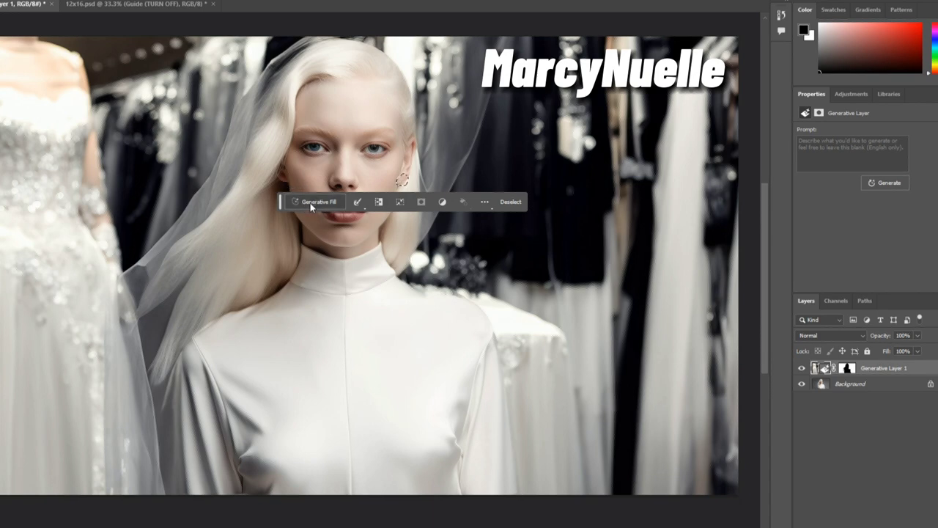
pyautogui.moveTo(285, 176)
pyautogui.mouseDown()
pyautogui.moveTo(283, 185)
pyautogui.moveTo(296, 186)
pyautogui.moveTo(286, 178)
pyautogui.mouseUp()
pyautogui.click(257, 201)
# Generate 'a pair of diamond stud earrings', apply the third green-stone variation, and start removing 'stud'
pyautogui.write('a pair of diam')
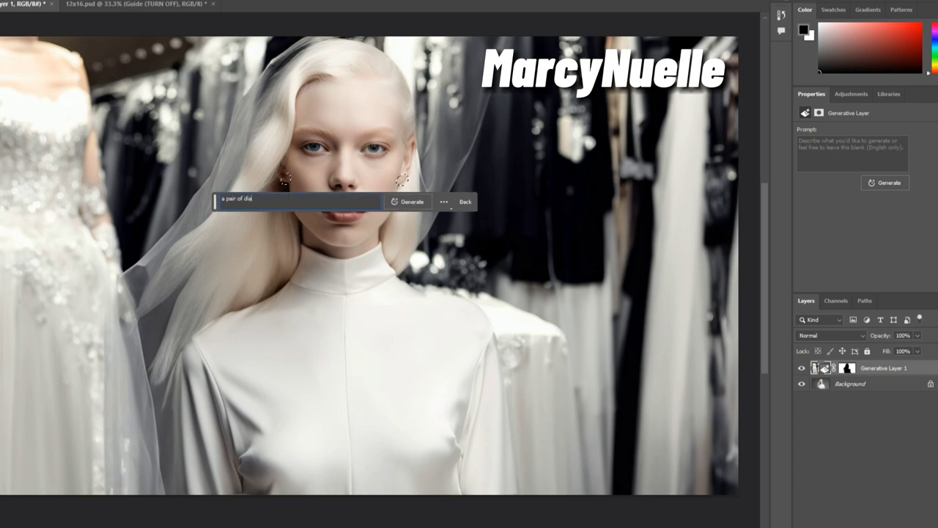
pyautogui.write('ond stud earrings')
pyautogui.press('Return')
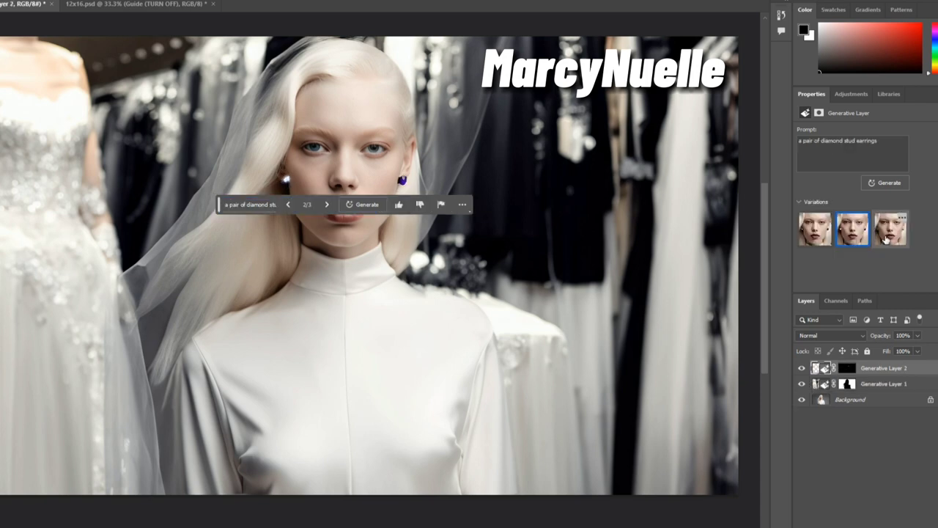
pyautogui.click(886, 240)
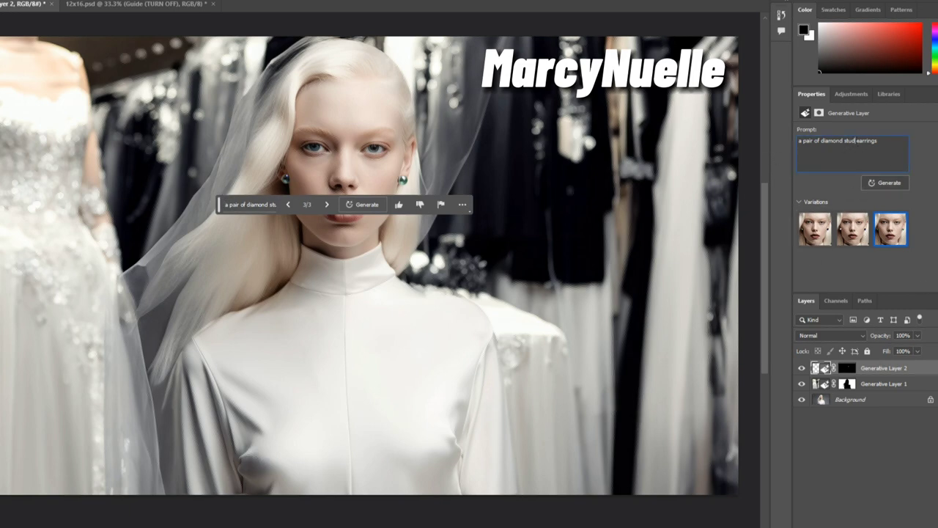
pyautogui.press('BackSpace')
pyautogui.press('BackSpace')
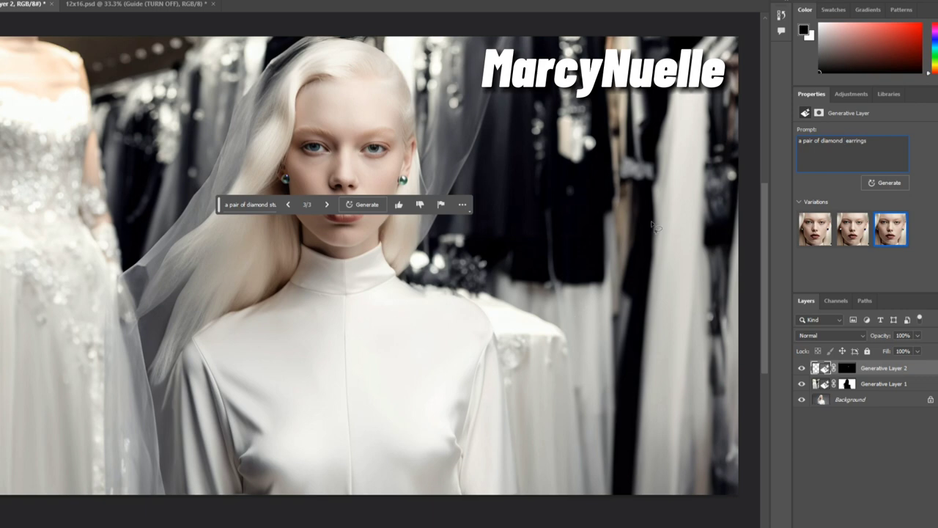
# Shorten the prompt to 'diamond earrings', regenerate, and keep the small, subtle second variation
pyautogui.moveTo(822, 142); pyautogui.dragTo(787, 140)
pyautogui.press('BackSpace')
pyautogui.click(884, 183)
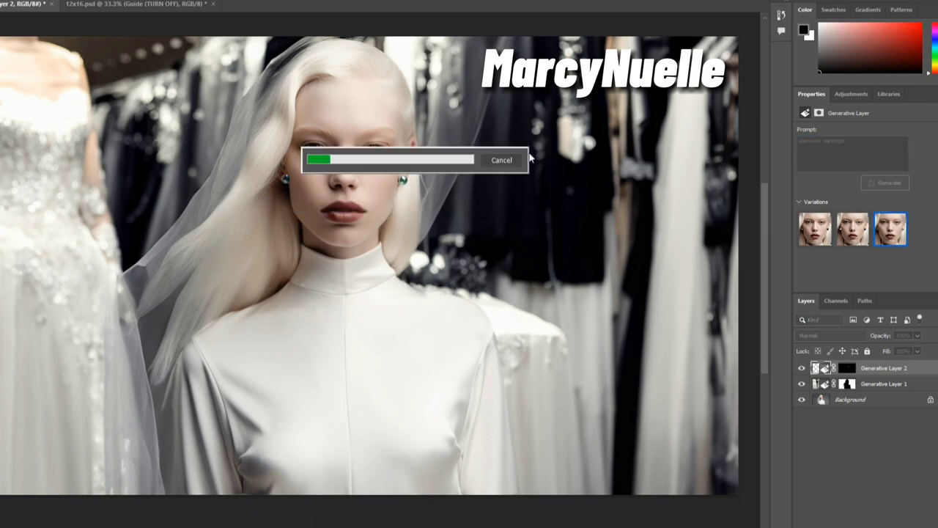
pyautogui.click(854, 231)
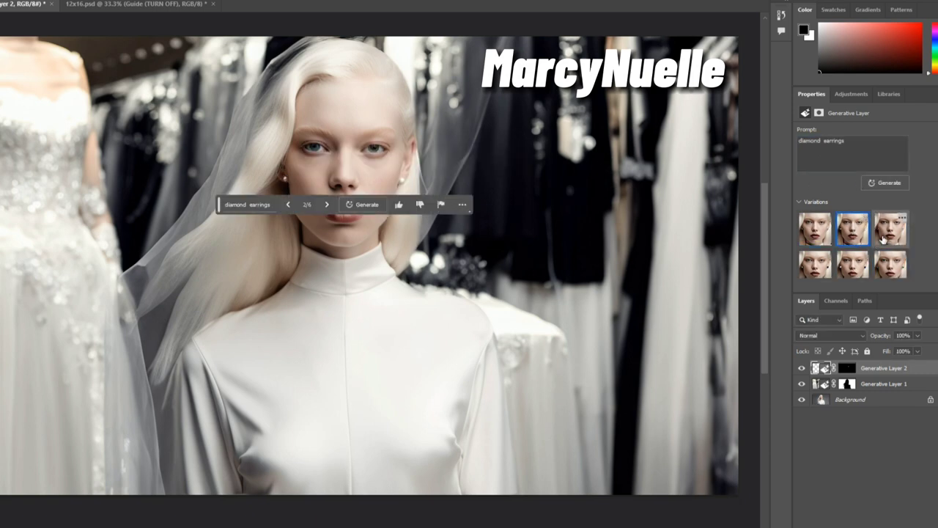
pyautogui.click(884, 239)
pyautogui.click(856, 236)
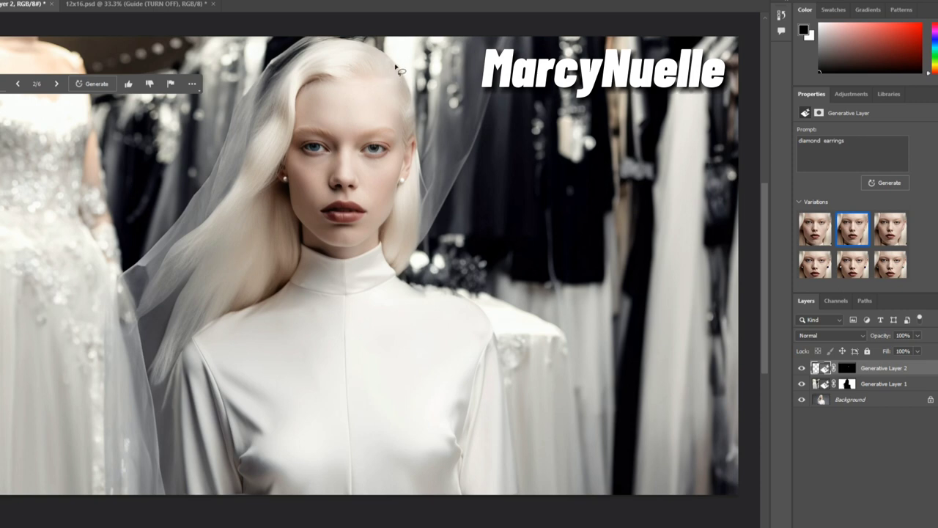
# Lasso the hair and upper face and enter the Generative Fill prompt 'a white lace wedding veil'
pyautogui.moveTo(400, 71)
pyautogui.mouseDown()
pyautogui.moveTo(359, 49)
pyautogui.moveTo(302, 53)
pyautogui.moveTo(261, 105)
pyautogui.mouseUp()
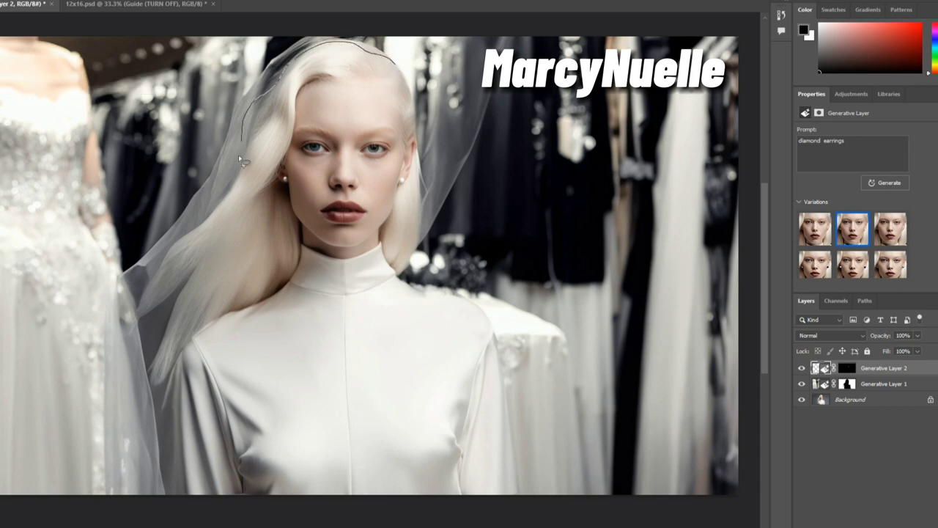
pyautogui.moveTo(241, 168)
pyautogui.mouseDown()
pyautogui.moveTo(242, 209)
pyautogui.moveTo(417, 202)
pyautogui.moveTo(423, 193)
pyautogui.moveTo(396, 69)
pyautogui.mouseUp()
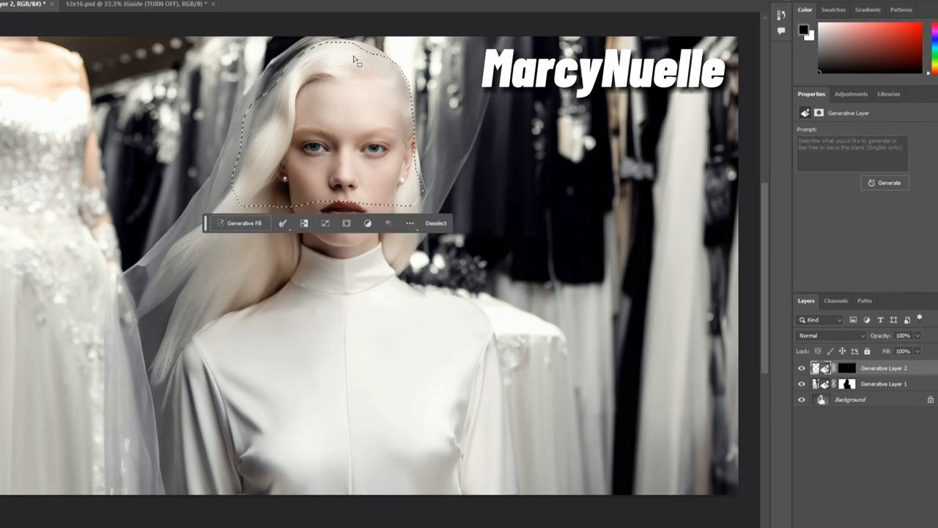
pyautogui.click(254, 224)
pyautogui.write('a wh')
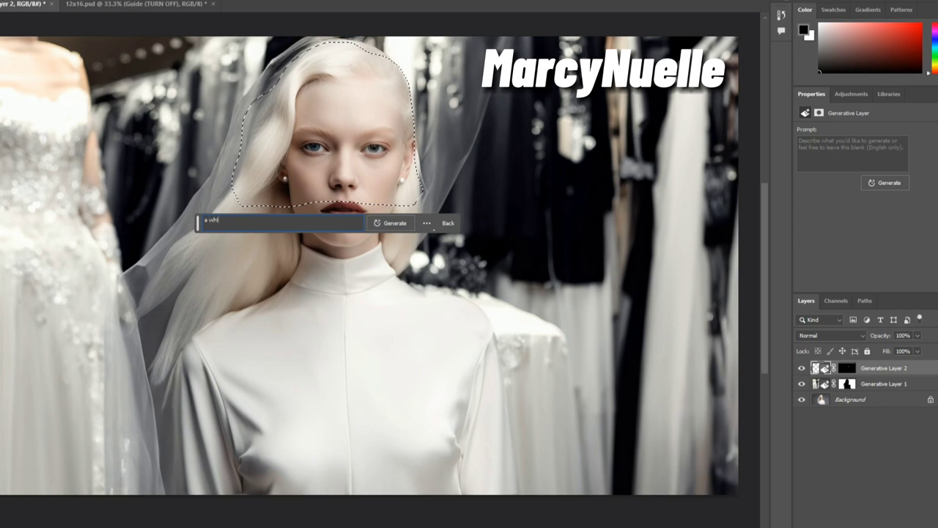
pyautogui.write('ite lace w')
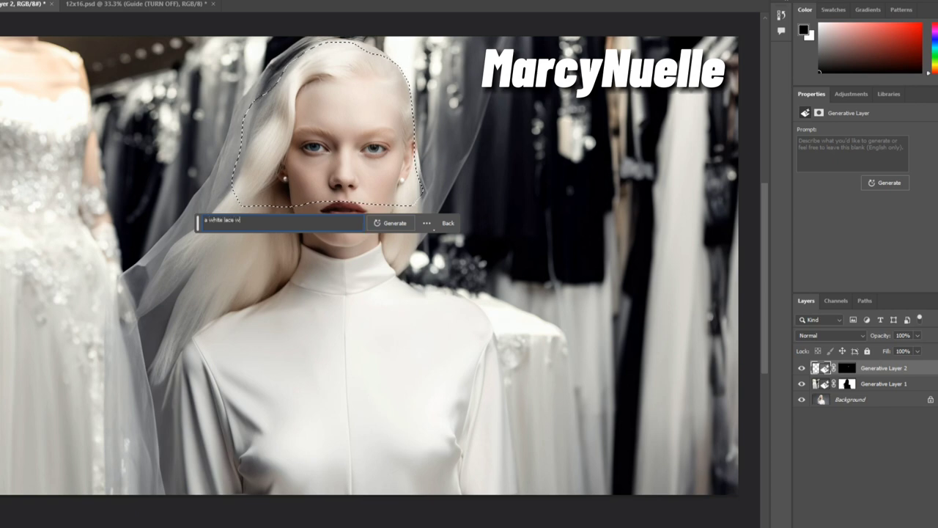
pyautogui.write('edding veil')
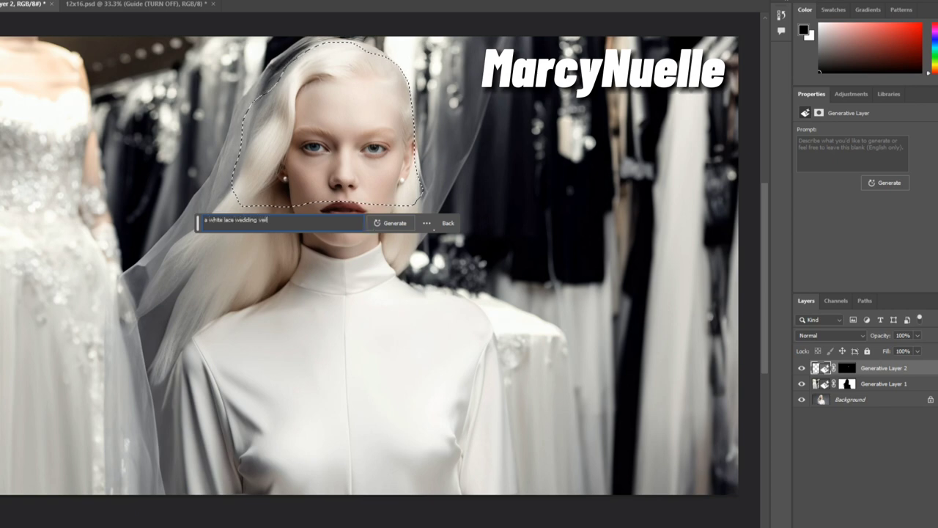
# Generate the white lace veil and preview its first variations
pyautogui.click(387, 223)
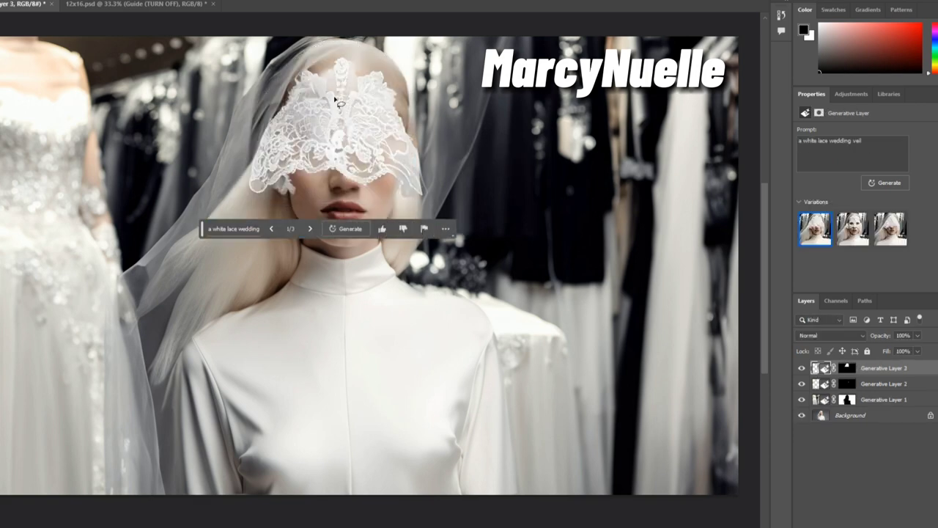
pyautogui.click(853, 228)
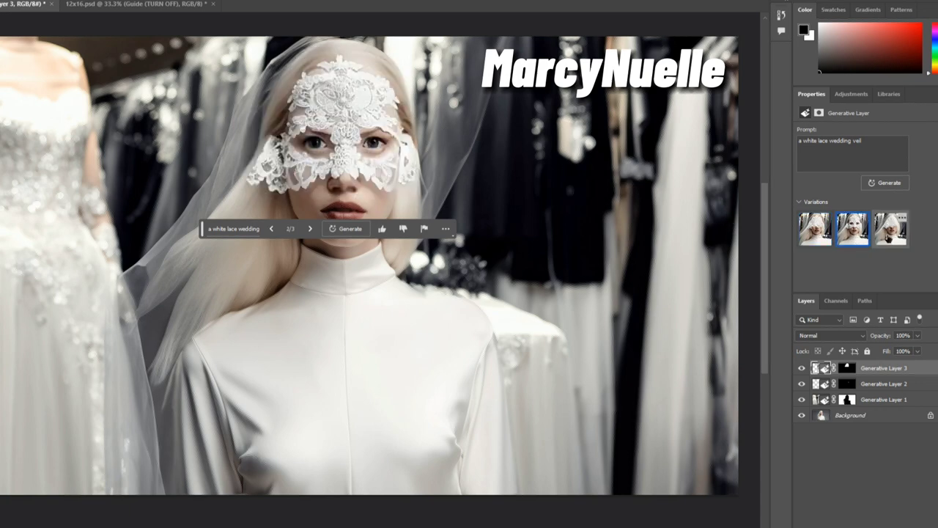
pyautogui.click(888, 236)
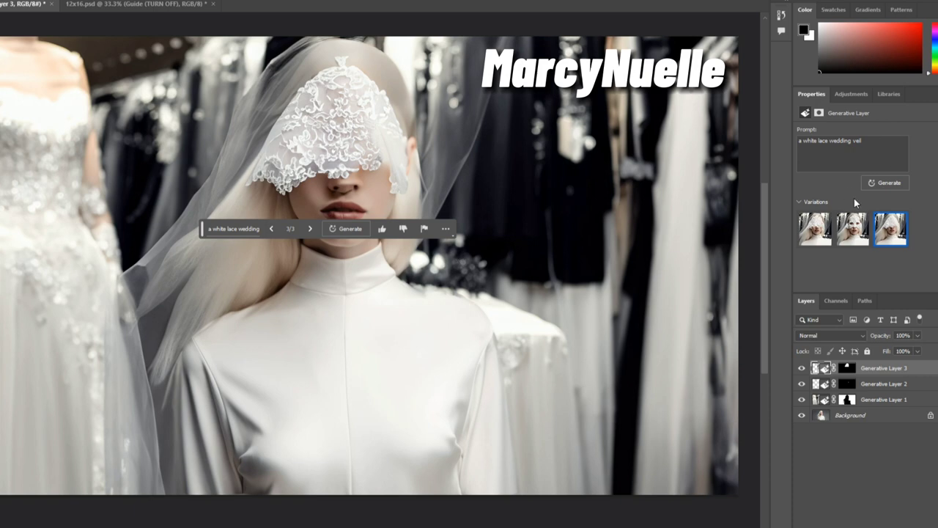
# Generate more veil variations, apply the third of six, and move the task bar off her face
pyautogui.click(875, 184)
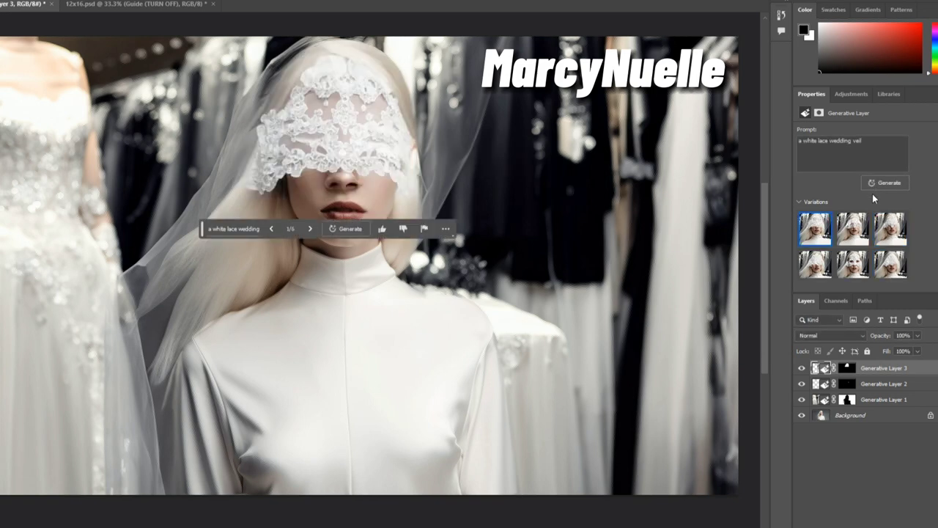
pyautogui.click(851, 245)
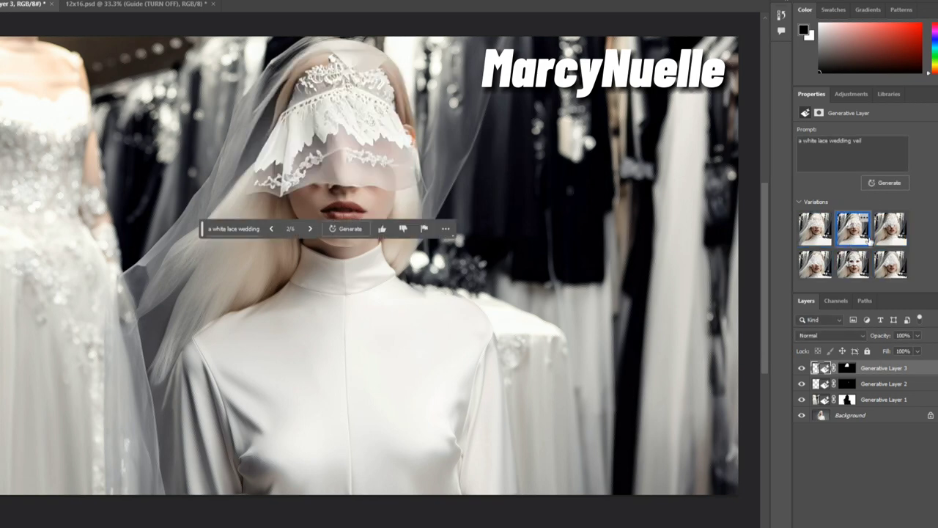
pyautogui.click(878, 242)
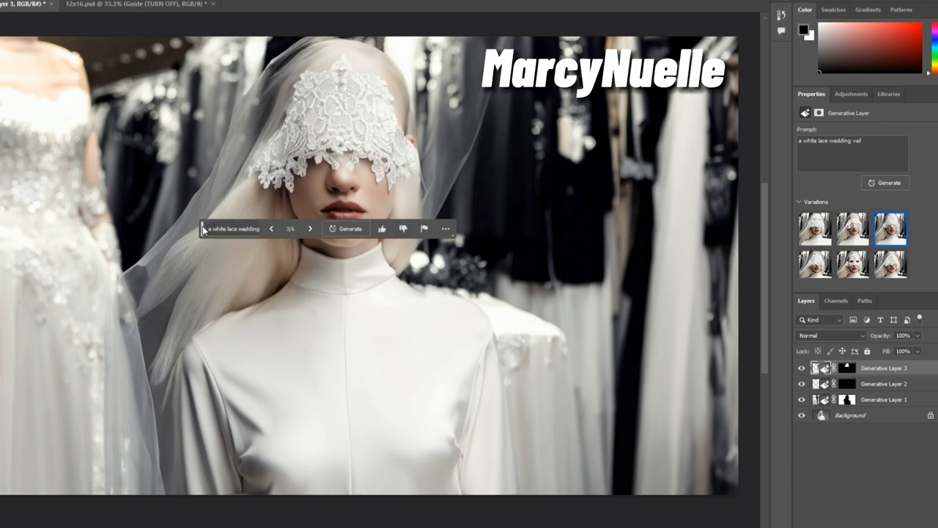
pyautogui.moveTo(203, 228); pyautogui.dragTo(0, 88)
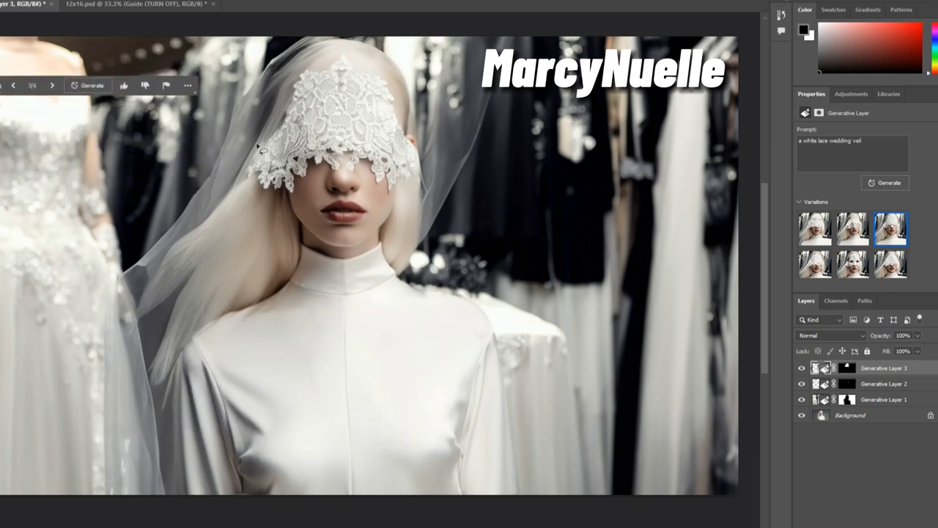
# Turn off Generative Layer 3's visibility so the lace veil is hidden
pyautogui.click(802, 370)
pyautogui.click(802, 369)
pyautogui.click(802, 369)
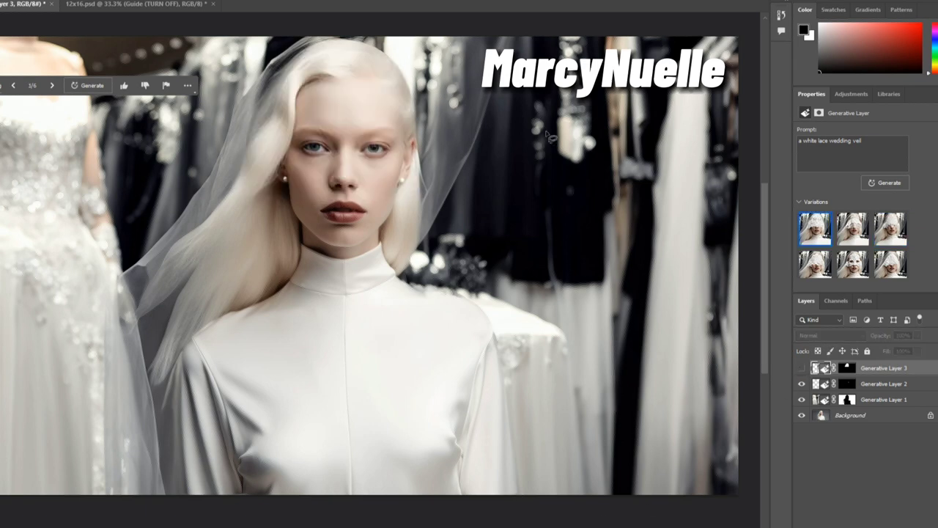